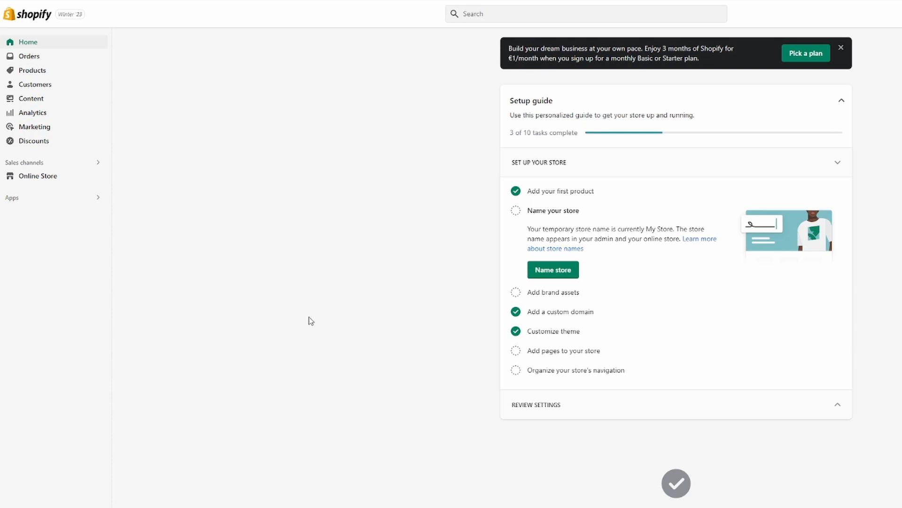
# Open the Dawn theme for customization from the online store and show the color options in its theme settings
pyautogui.click(28, 178)
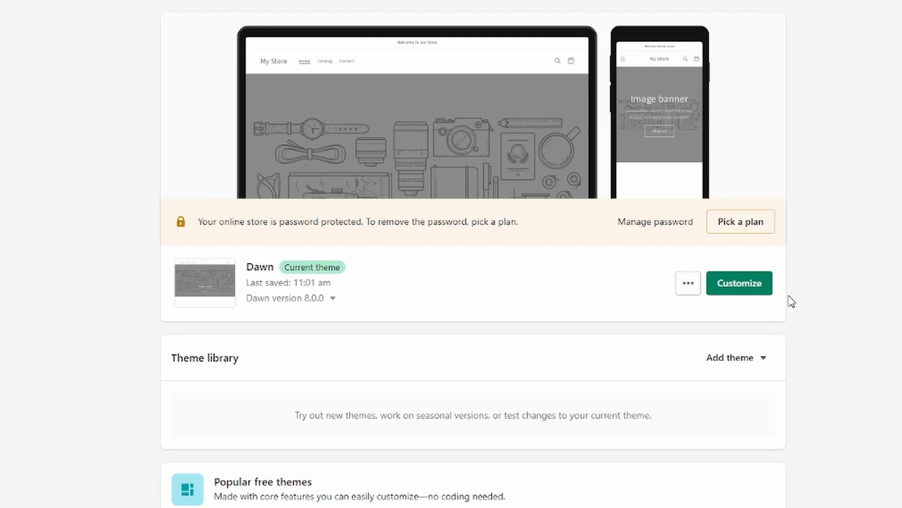
pyautogui.click(742, 288)
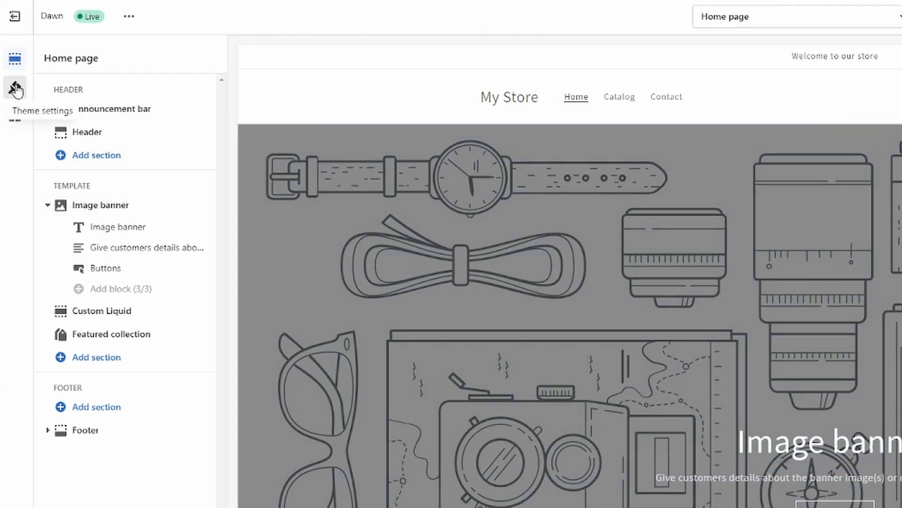
pyautogui.click(15, 91)
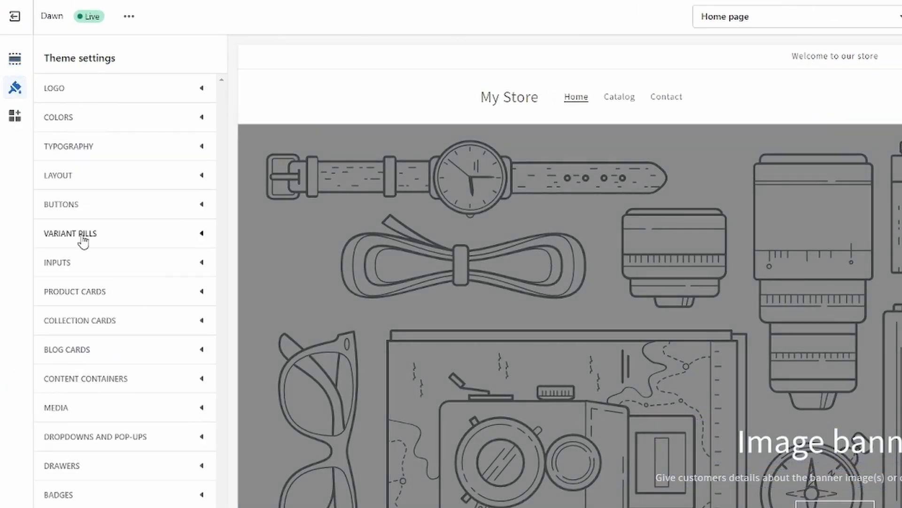
pyautogui.click(92, 125)
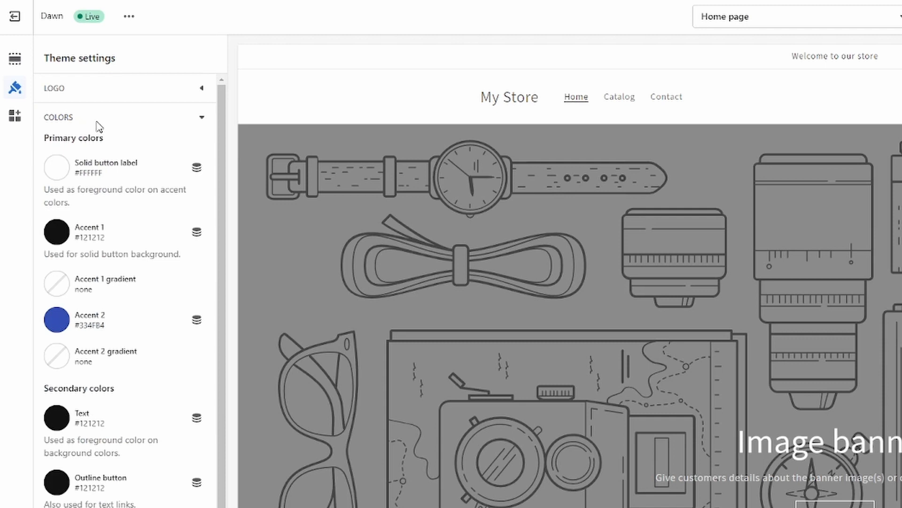
pyautogui.scroll(-1, 120, 251)
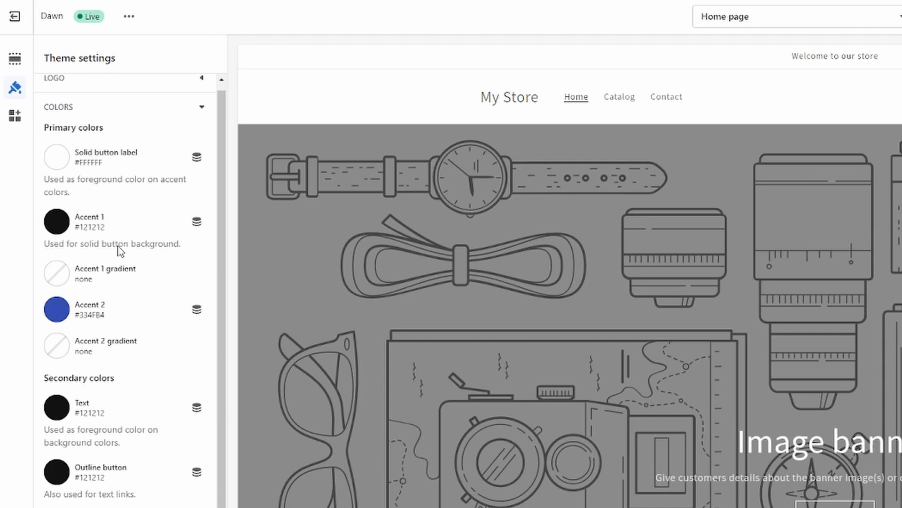
pyautogui.scroll(-2, 121, 282)
pyautogui.scroll(3, 121, 357)
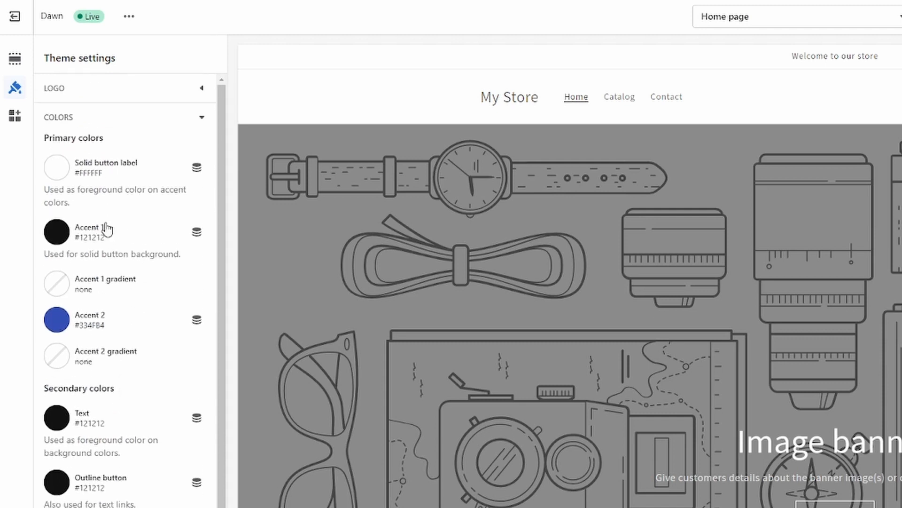
# Change the theme's Accent 1 color to the bright turquoise #51FFE8
pyautogui.click(89, 232)
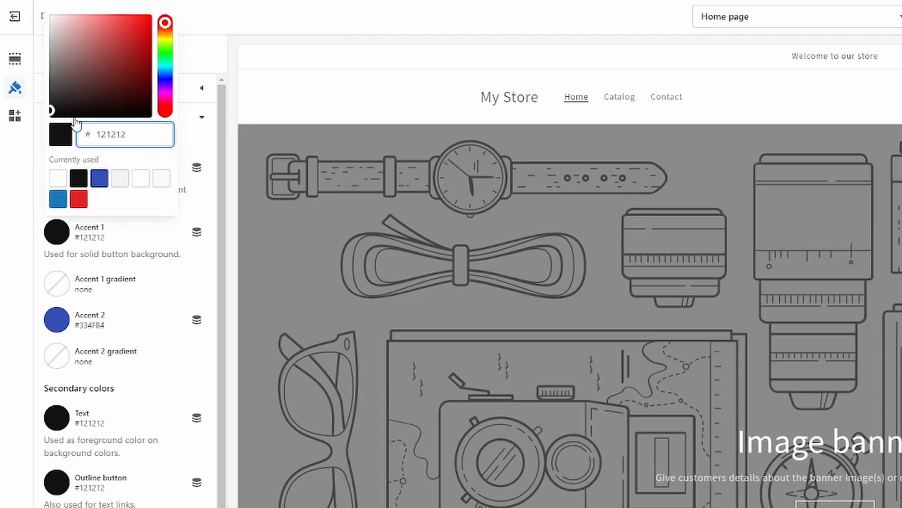
pyautogui.moveTo(109, 66); pyautogui.dragTo(164, 57)
pyautogui.click(132, 94)
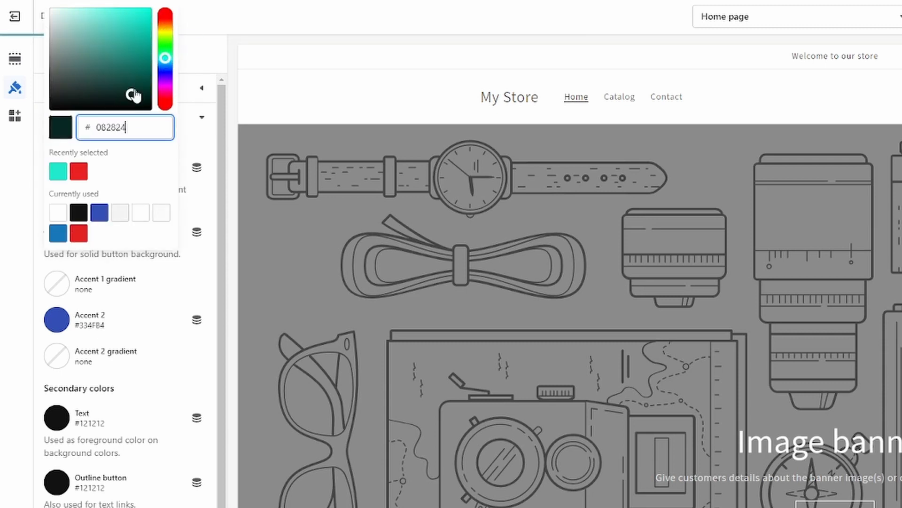
pyautogui.moveTo(133, 96)
pyautogui.mouseDown()
pyautogui.moveTo(135, 16)
pyautogui.moveTo(121, 12)
pyautogui.mouseUp()
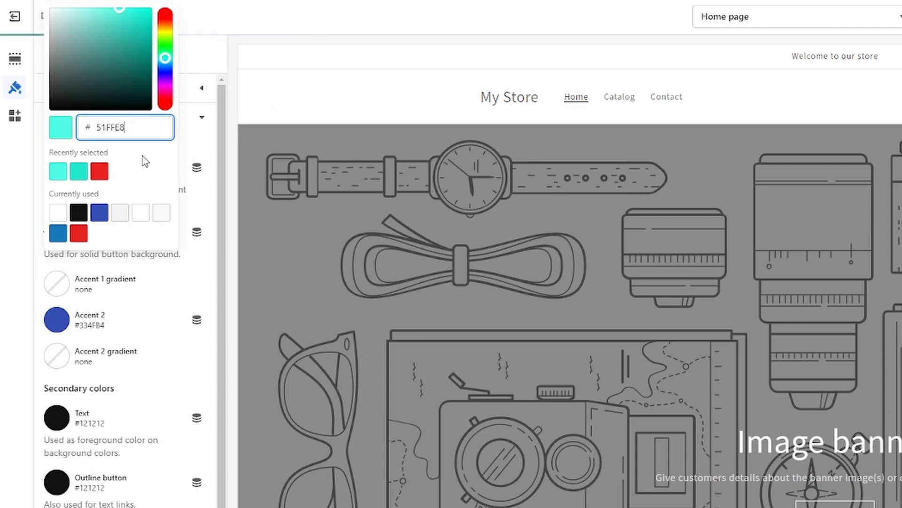
pyautogui.click(204, 275)
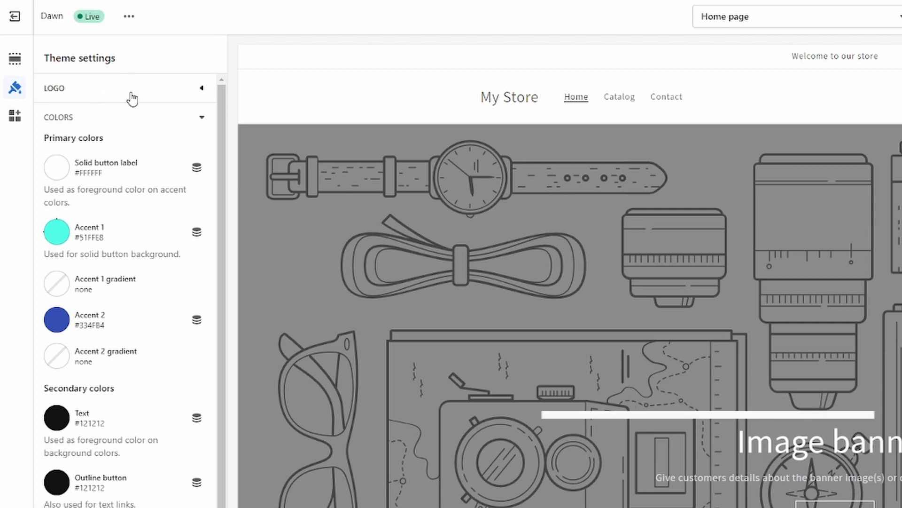
# Return to the page sections and set the Header section's color scheme to Accent 1
pyautogui.click(17, 60)
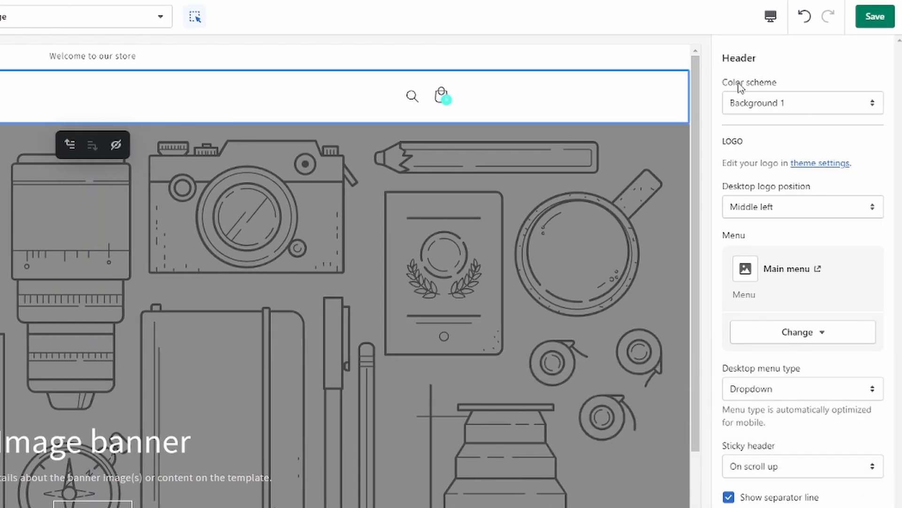
pyautogui.click(778, 105)
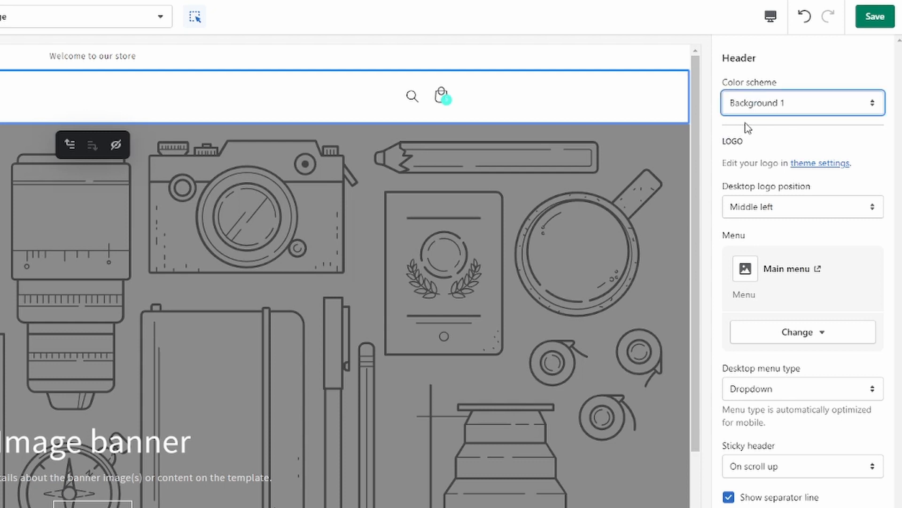
pyautogui.click(761, 120)
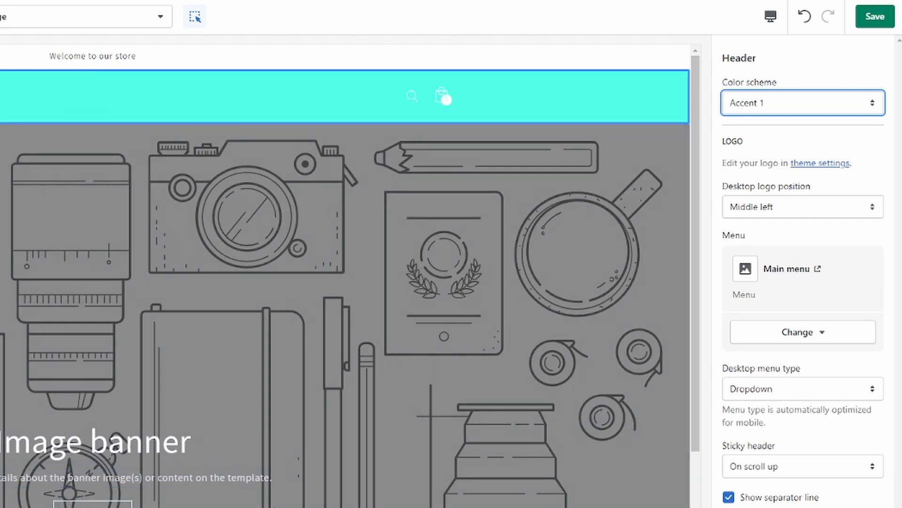
# Look through the home page in the preview and open the cart page to check where the accent color is used
pyautogui.scroll(-15, 446, 99)
pyautogui.scroll(15, 484, 498)
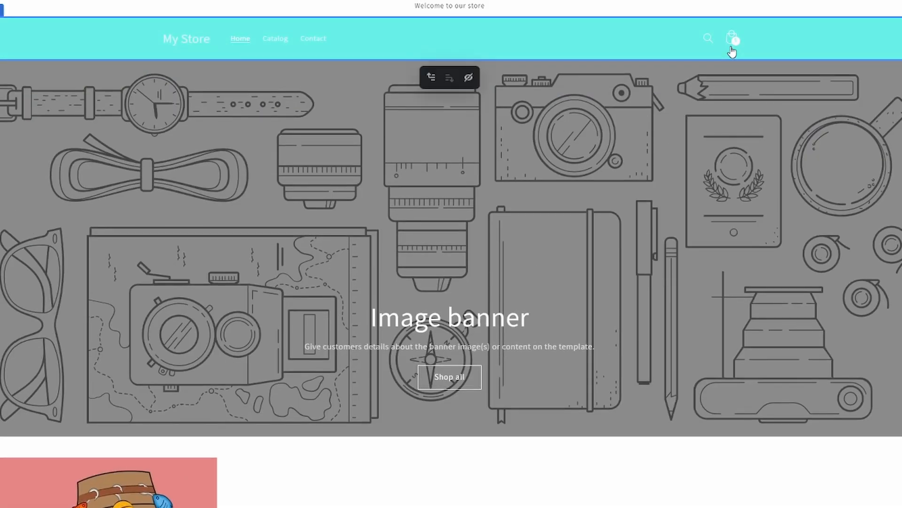
pyautogui.click(731, 40)
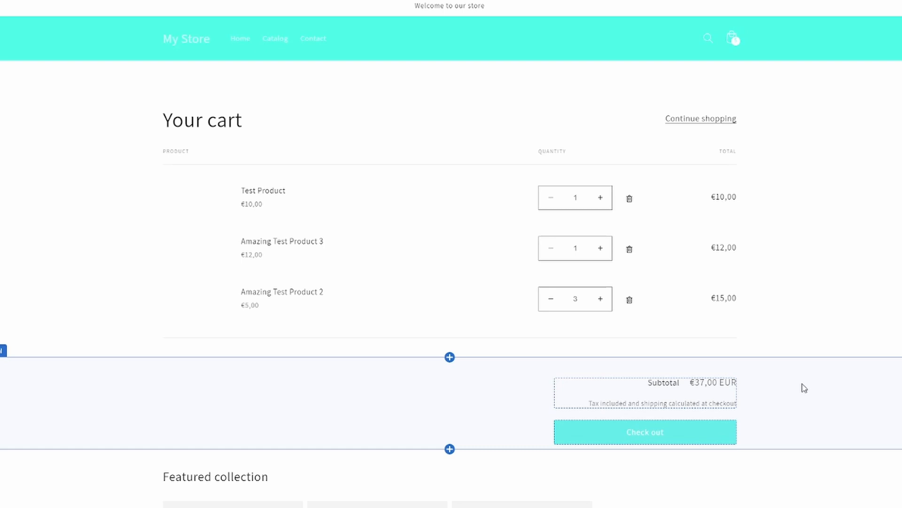
# Leave the theme editor, discarding the unsaved changes, and open the preview of the Dawn theme
pyautogui.click(16, 15)
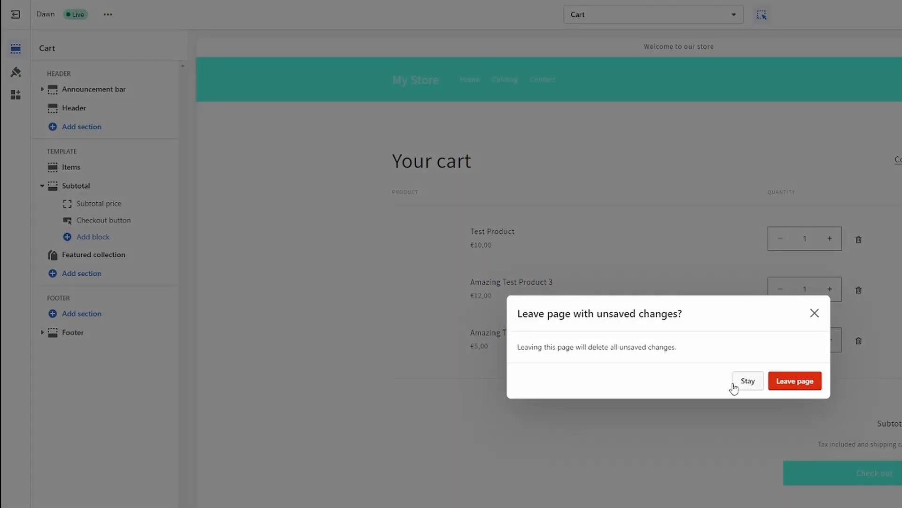
pyautogui.click(788, 380)
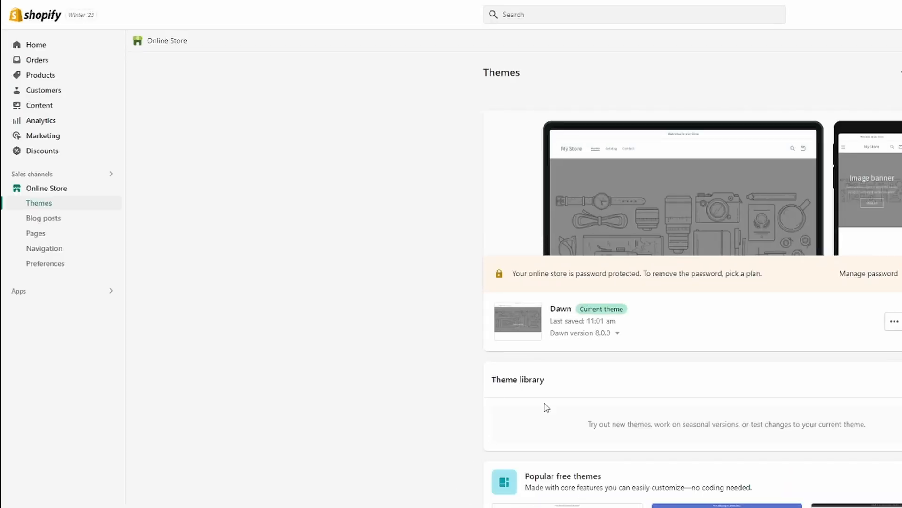
pyautogui.click(894, 321)
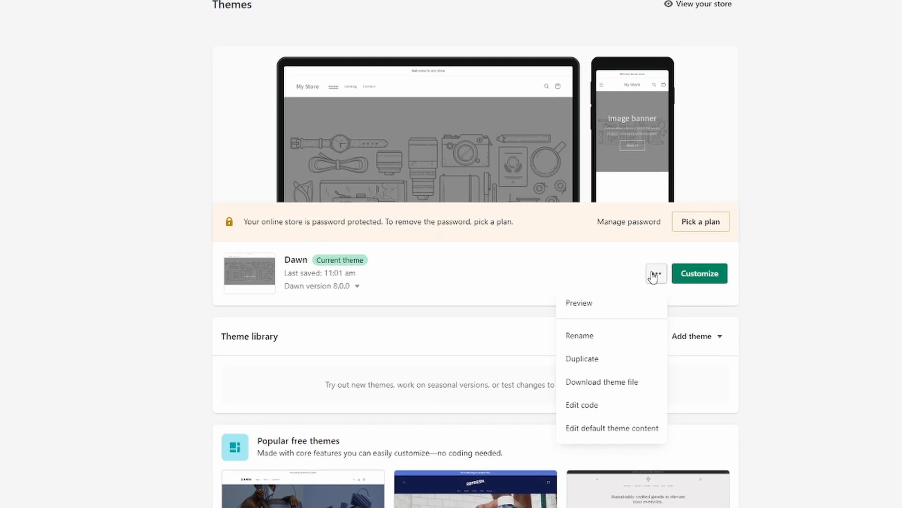
pyautogui.click(430, 314)
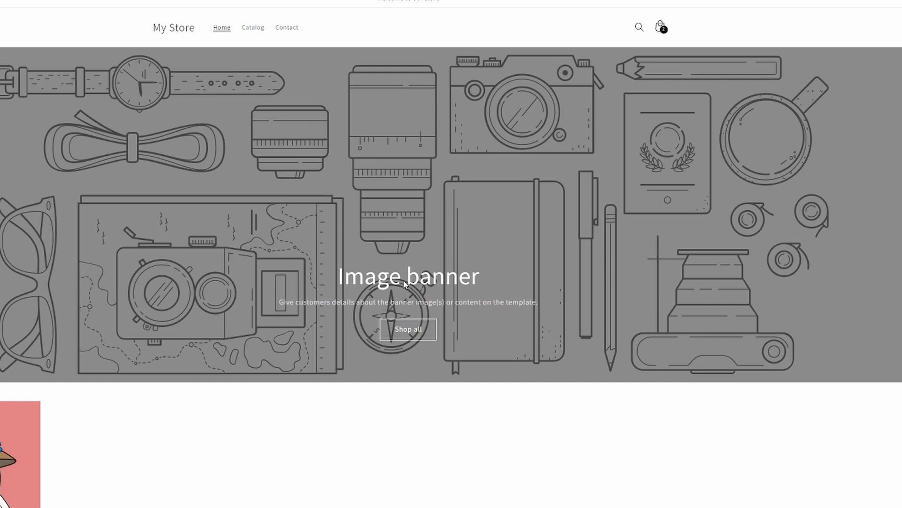
# Inspect the store page with the developer tools, pick the full-width sticky-header element and expand it
pyautogui.click(590, 330)
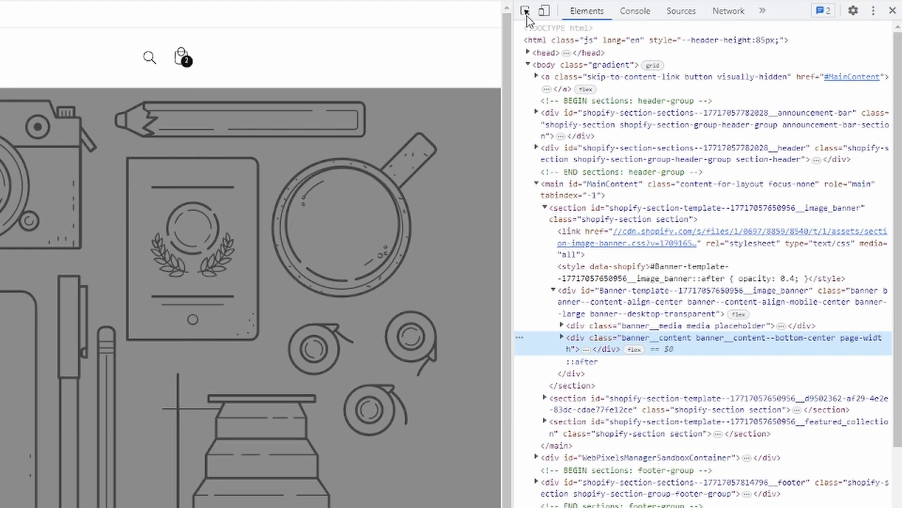
pyautogui.click(527, 14)
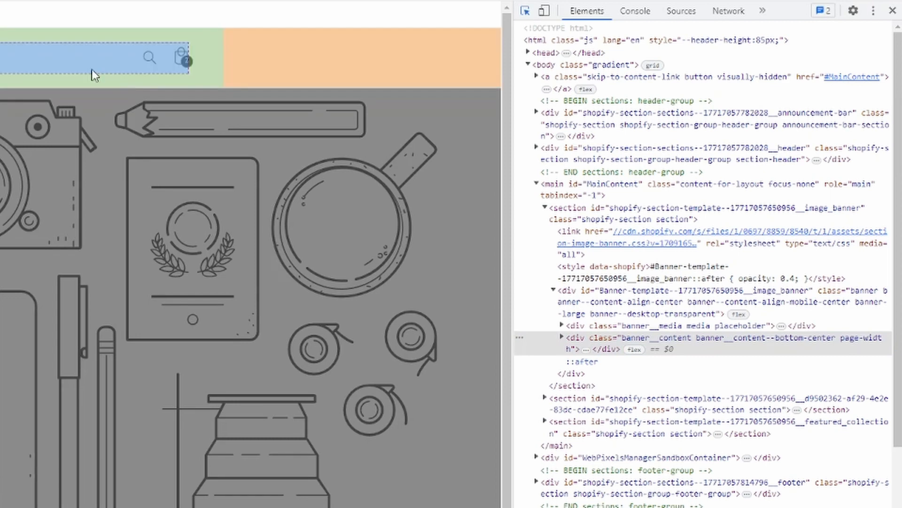
pyautogui.click(342, 55)
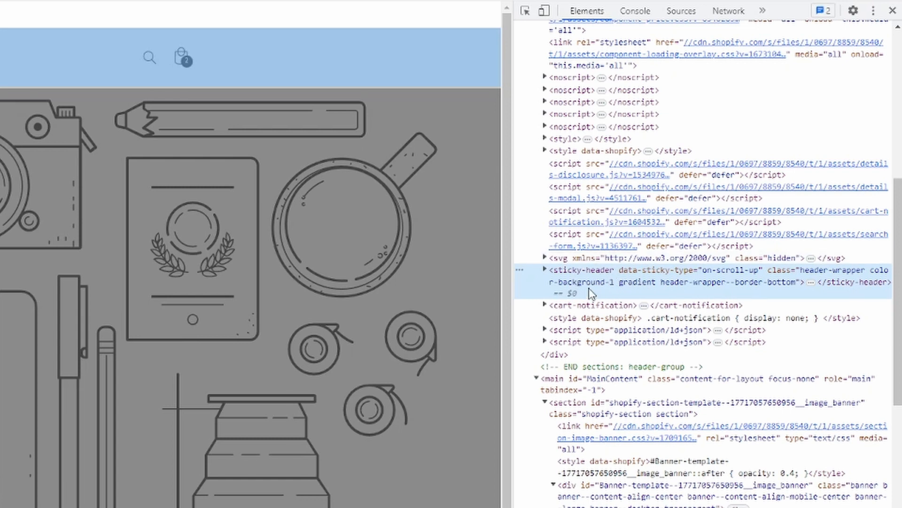
pyautogui.press('Right')
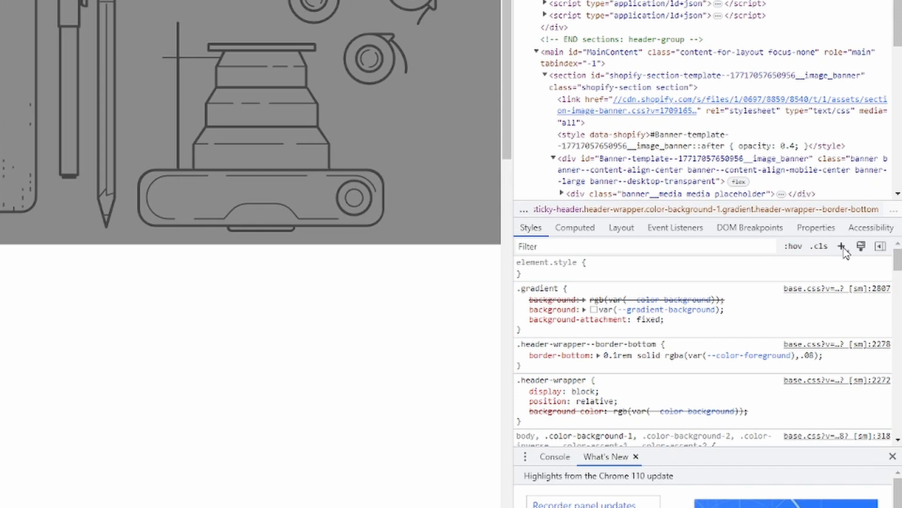
# Add a new style rule for the sticky-header element with background-color set to blue
pyautogui.click(841, 246)
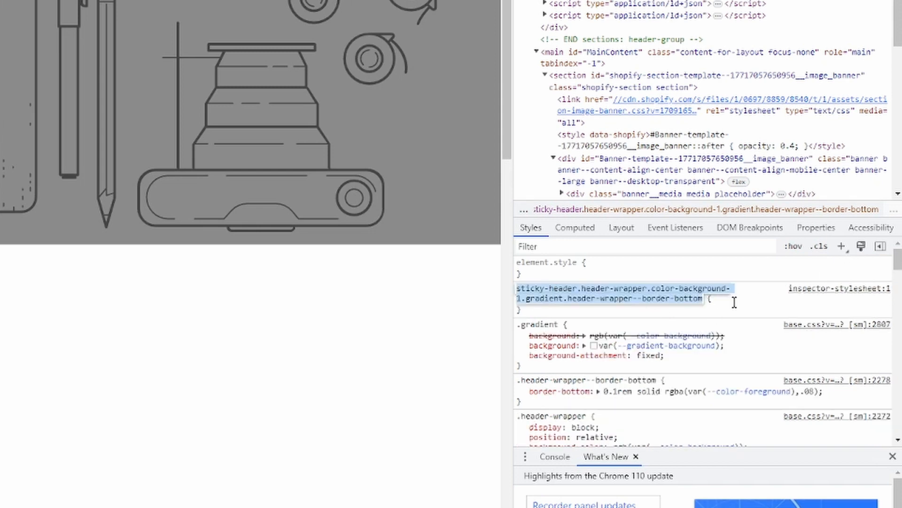
pyautogui.press('Return')
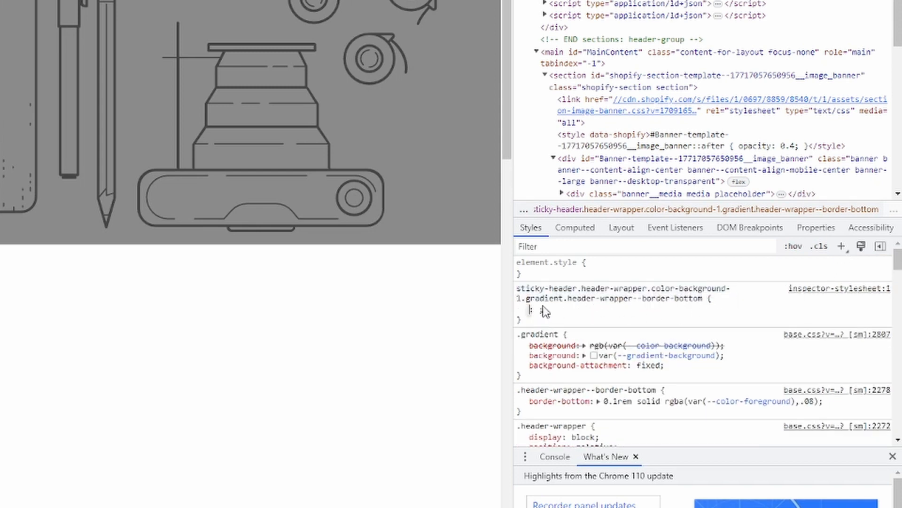
pyautogui.write('baclgr')
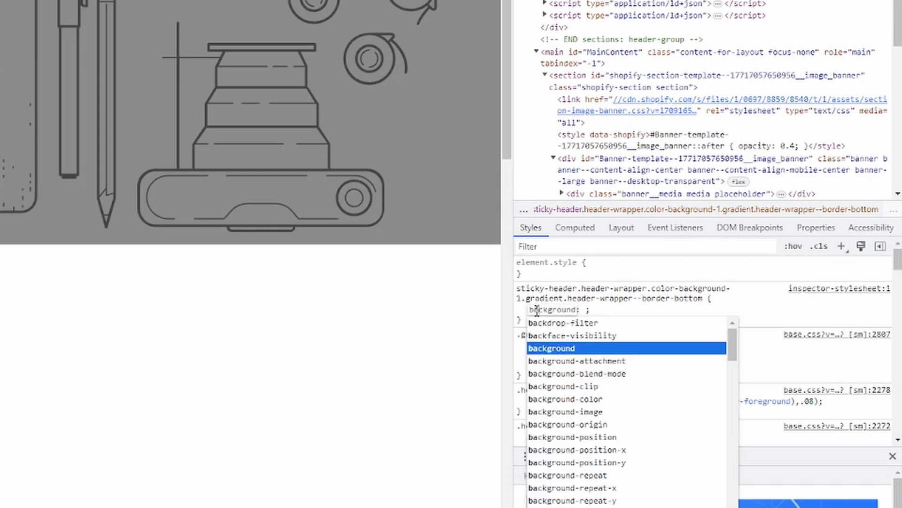
pyautogui.write('ou')
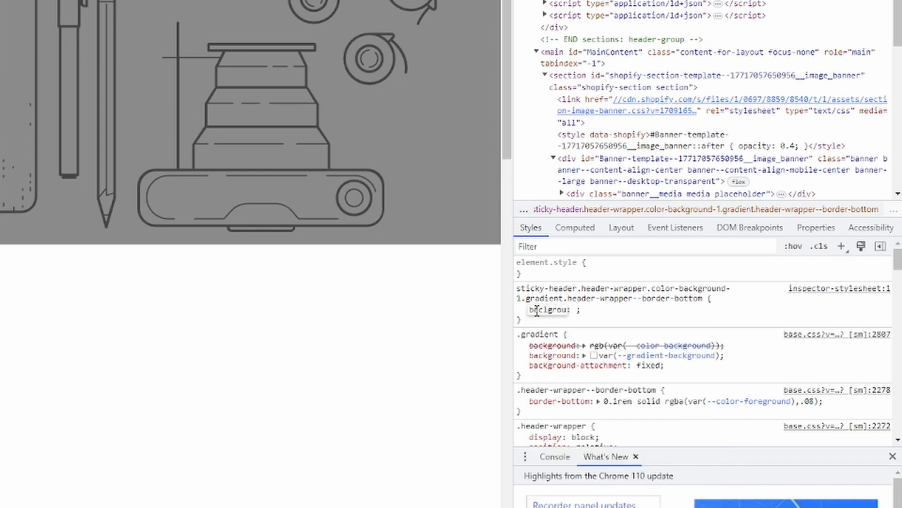
pyautogui.press('BackSpace')
pyautogui.press('BackSpace')
pyautogui.press('BackSpace')
pyautogui.press('BackSpace')
pyautogui.press('BackSpace')
pyautogui.write('k')
pyautogui.press('Down')
pyautogui.press('Down')
pyautogui.press('Down')
pyautogui.press('Down')
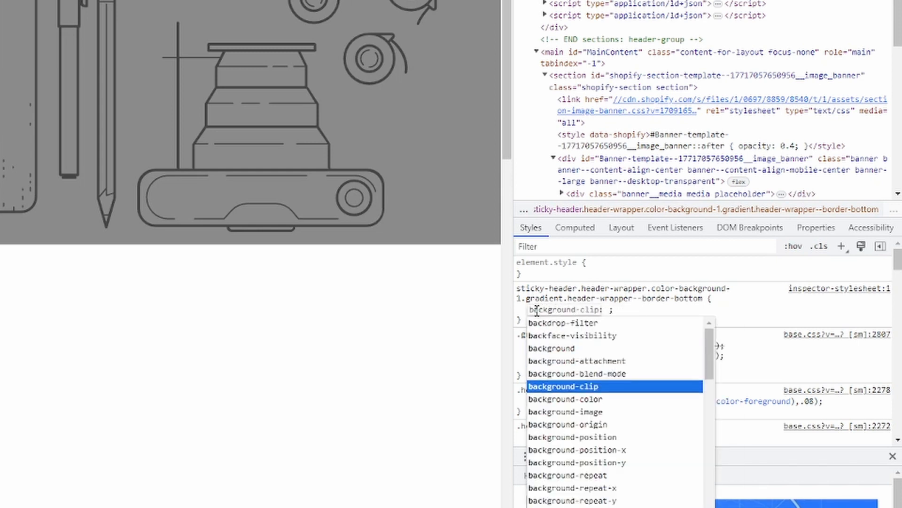
pyautogui.press('Return')
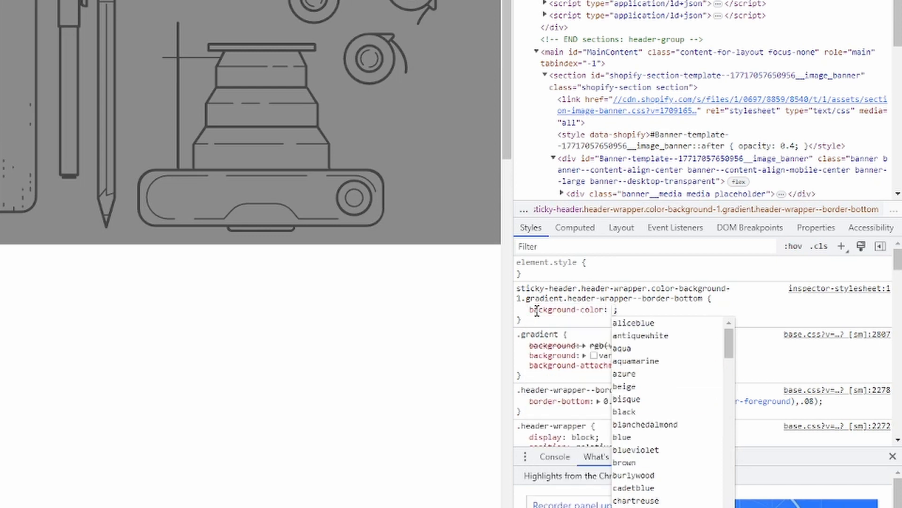
pyautogui.write('b')
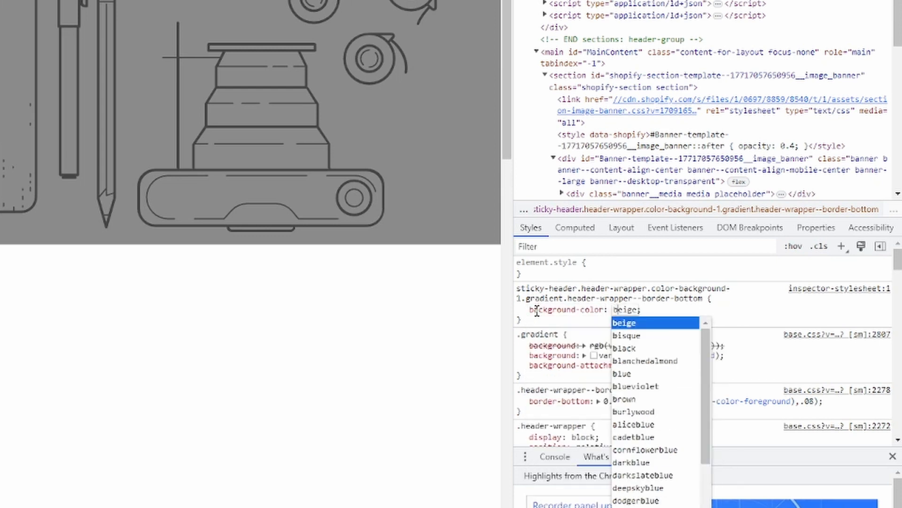
pyautogui.write('lue')
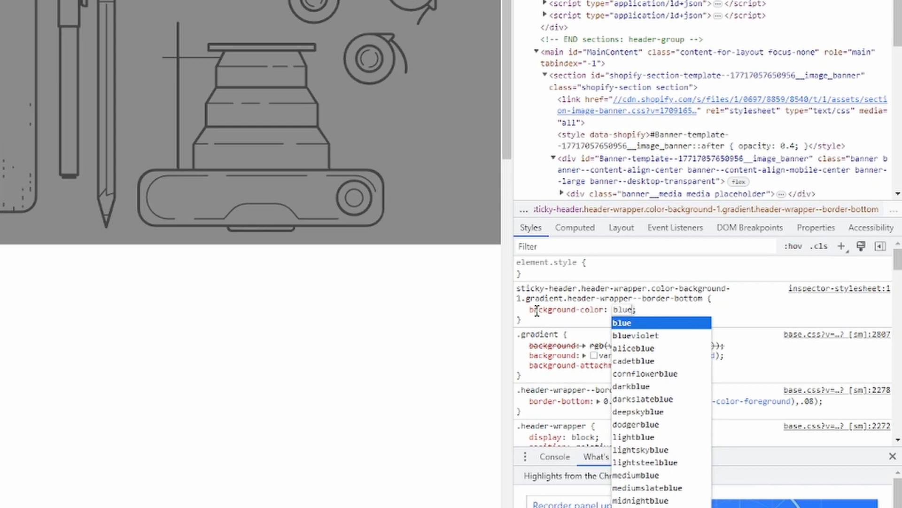
pyautogui.press('Return')
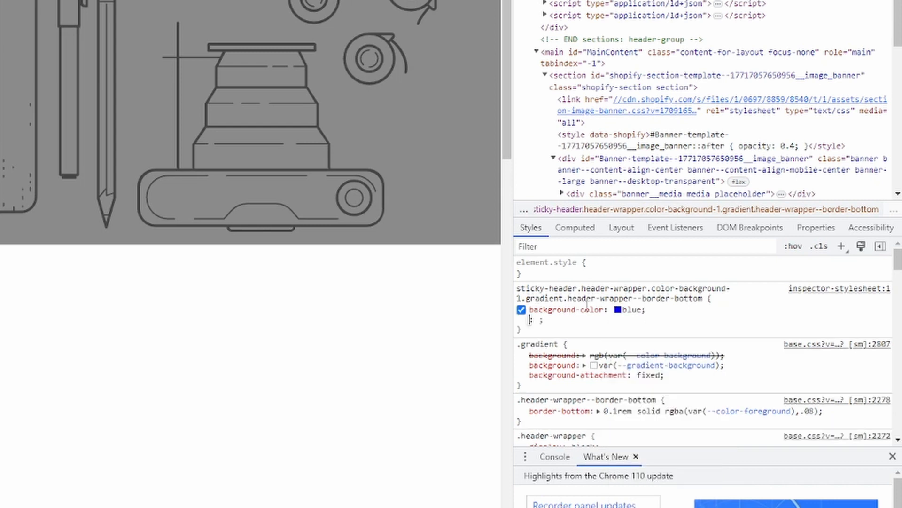
# Change the sticky-header rule's background-color to yellow, #f4ff00, with the color picker
pyautogui.click(618, 311)
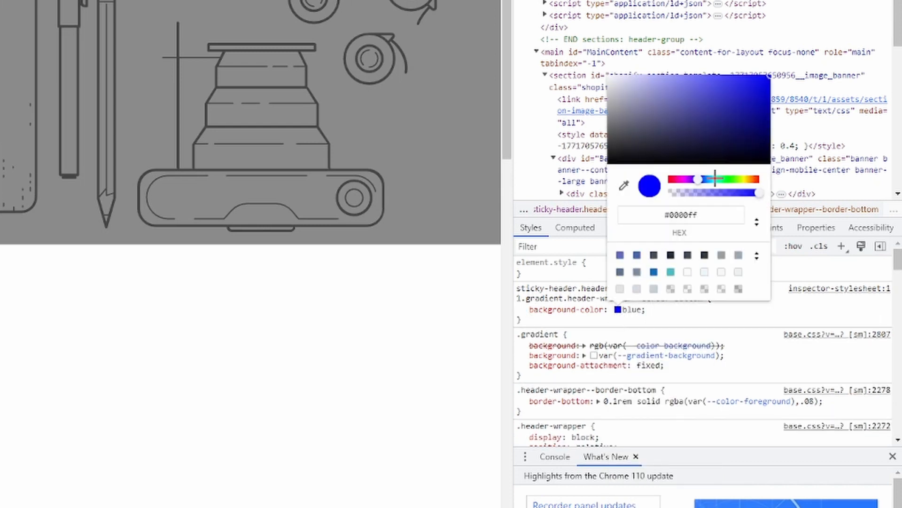
pyautogui.moveTo(697, 179); pyautogui.dragTo(776, 50)
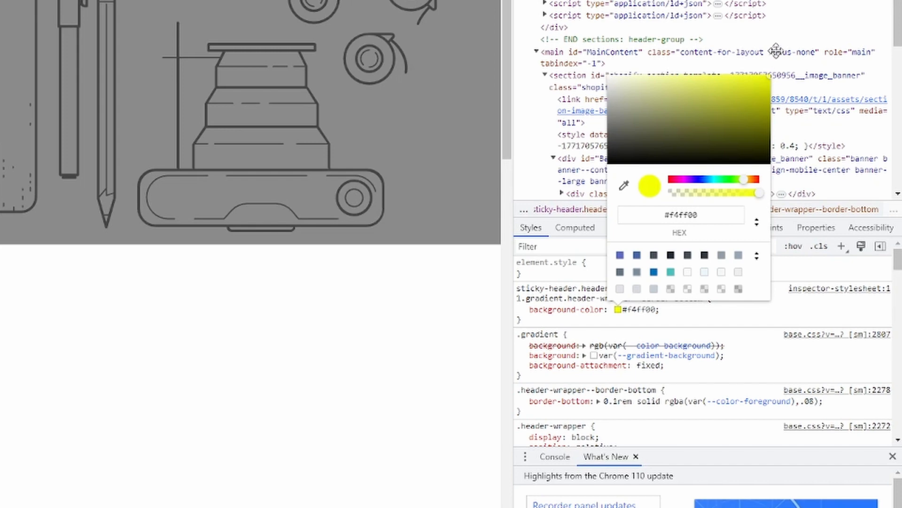
pyautogui.click(746, 319)
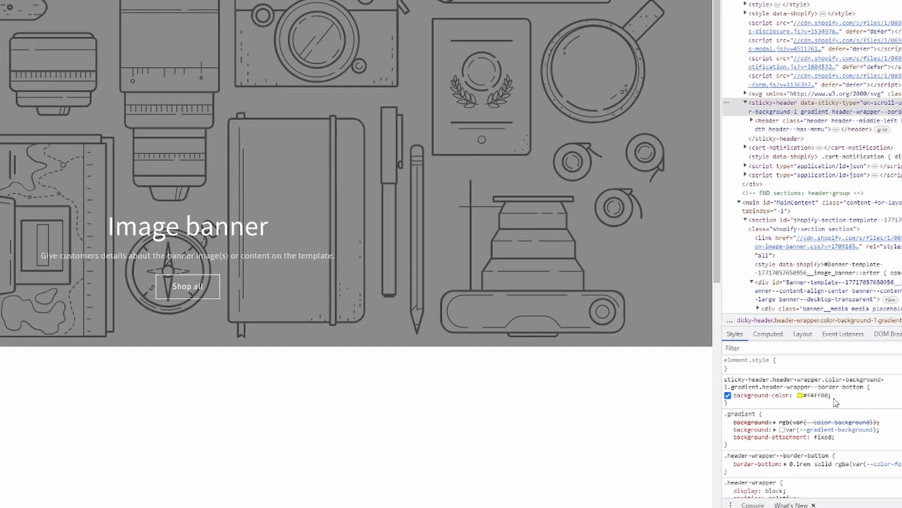
pyautogui.click(896, 426)
pyautogui.press('Escape')
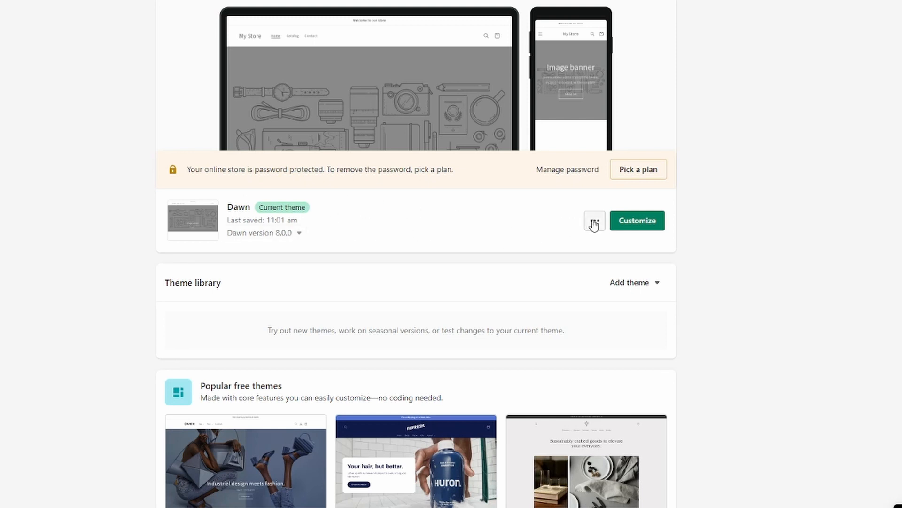
# Open the Dawn theme's code for editing, filter its files by "css" and open base.css
pyautogui.click(595, 223)
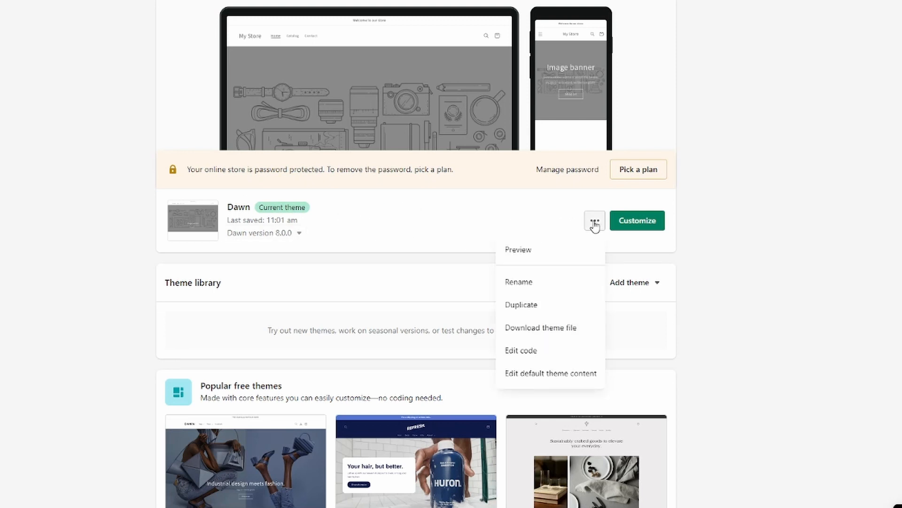
pyautogui.click(532, 349)
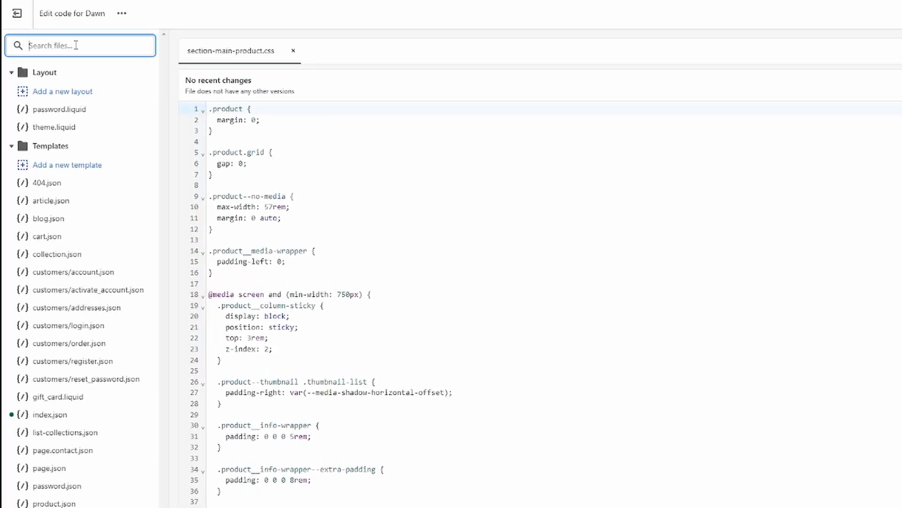
pyautogui.write('css')
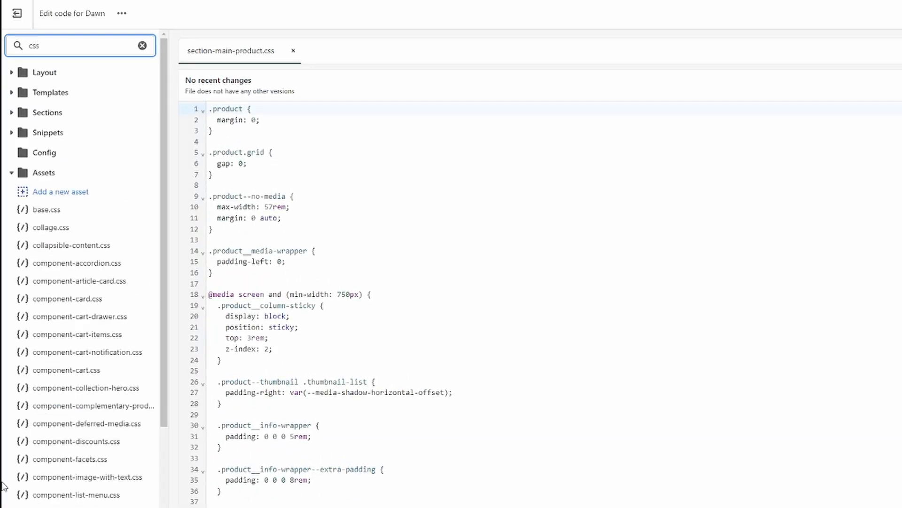
pyautogui.click(49, 212)
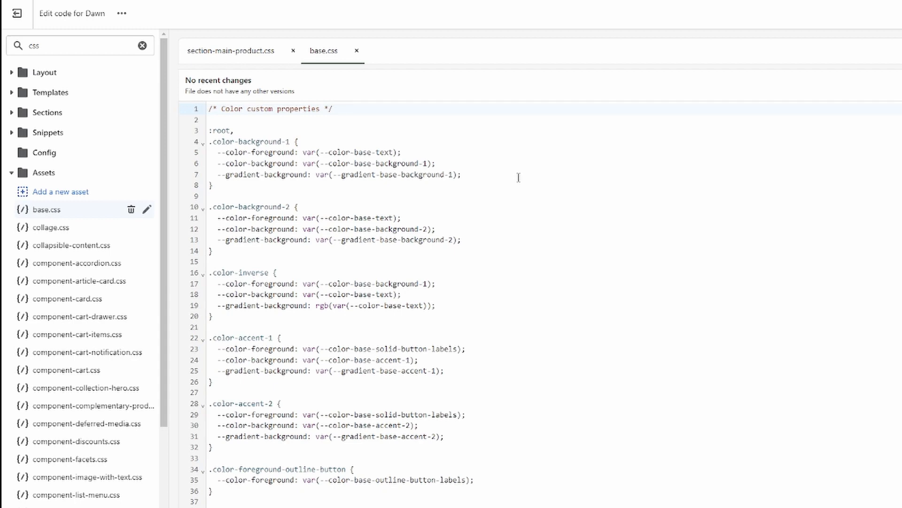
# Append the sticky-header.header-wrapper.color-background-1.gradient.header-wrapper--border-bottom rule with background-color #f4ff00 at the end of base.css and save the file
pyautogui.click(519, 177)
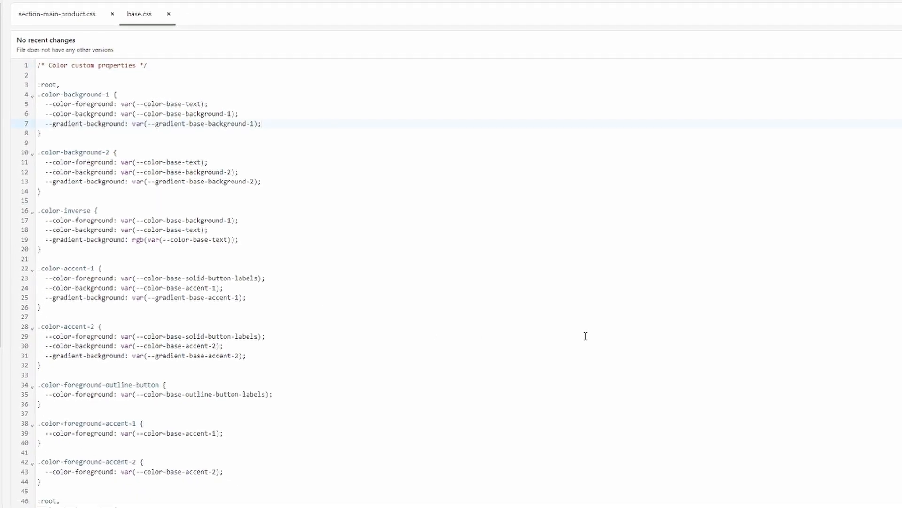
pyautogui.hotkey('ctrl', 'End')
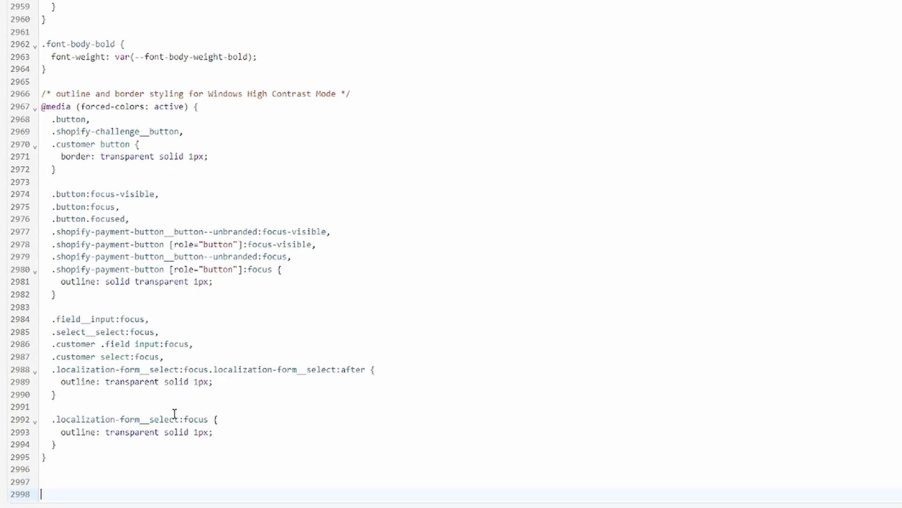
pyautogui.write('sticky-header.header-wrapper.color-background-1.gradient.header-wrapper--border-bottom {     background-color: #f4ff00; }')
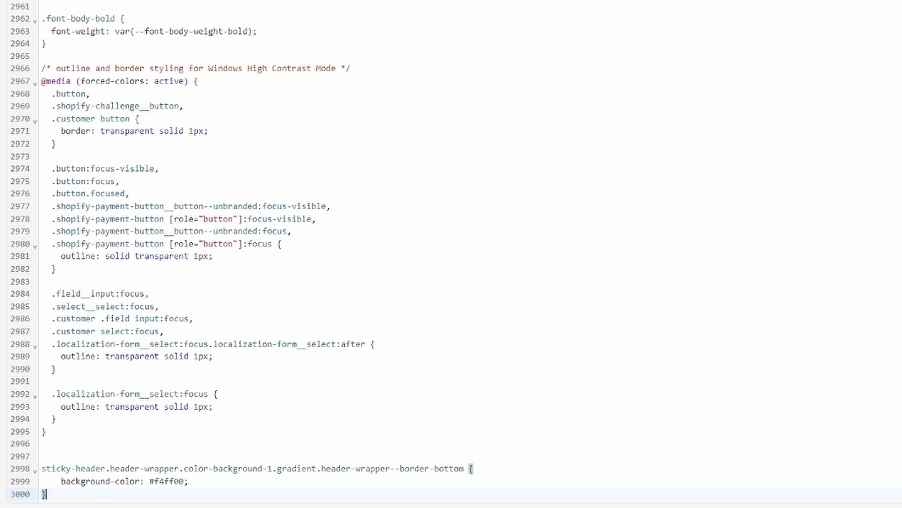
pyautogui.click(867, 104)
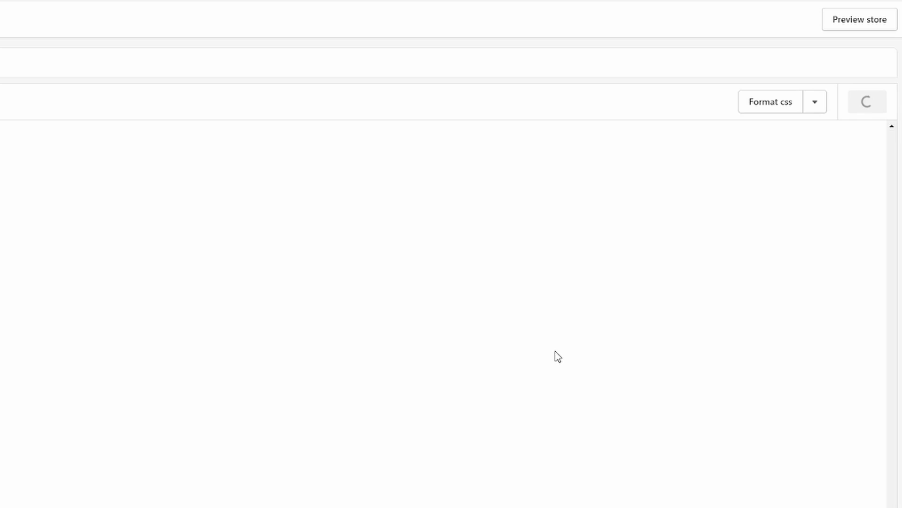
# Preview the store and check the header color on the home, Catalog and cart pages
pyautogui.click(841, 27)
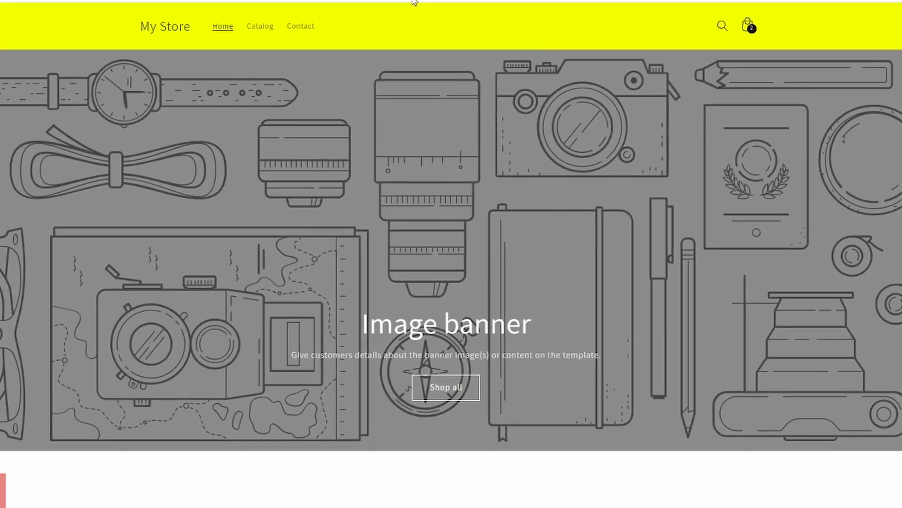
pyautogui.click(258, 29)
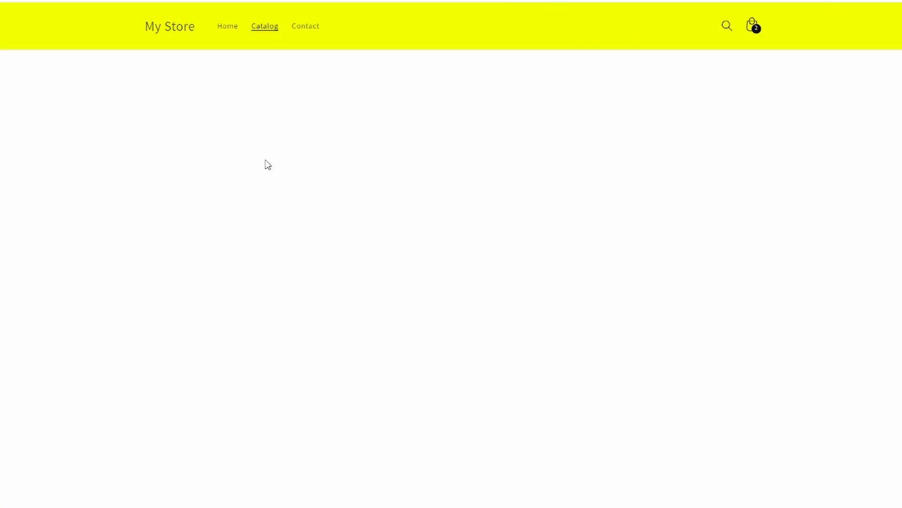
pyautogui.click(748, 25)
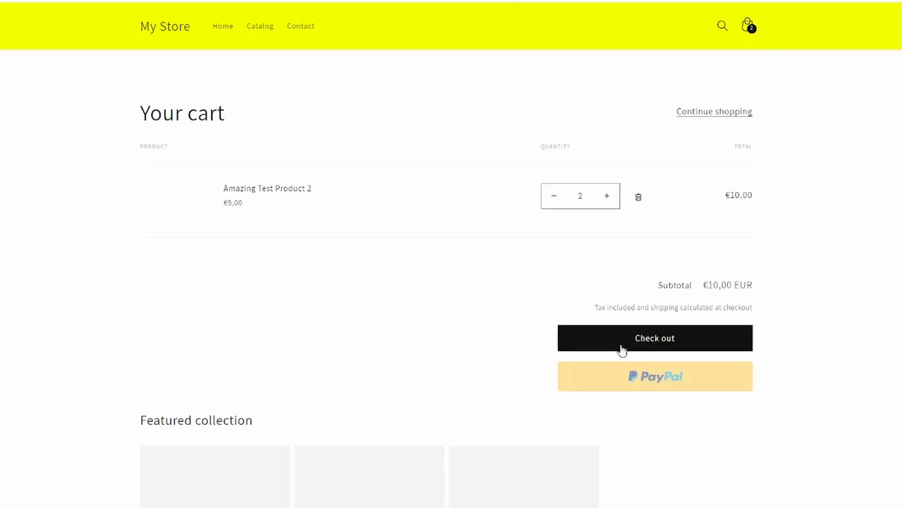